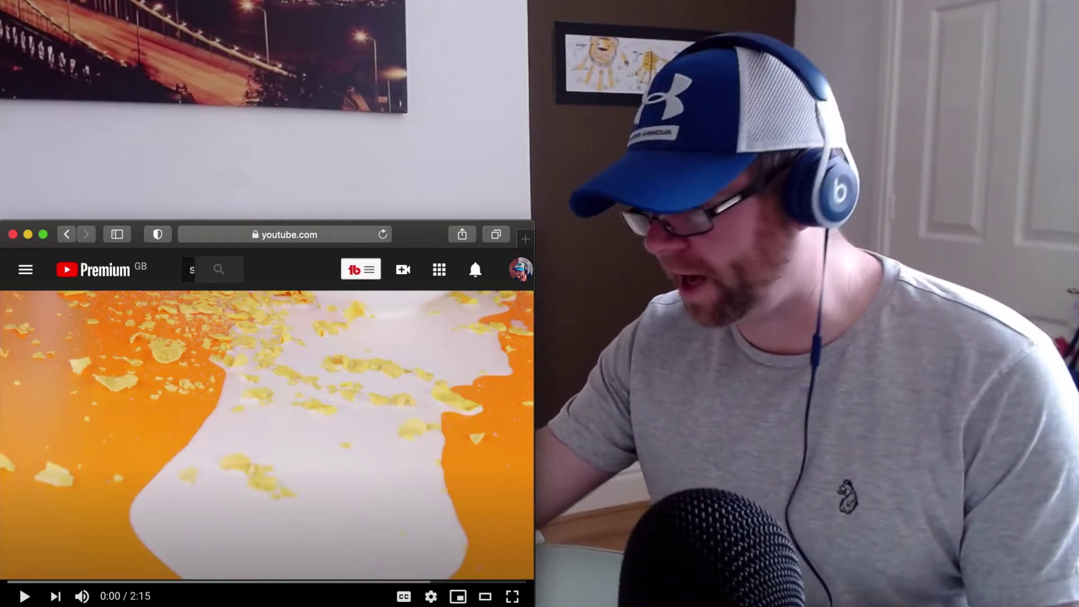
key(space)
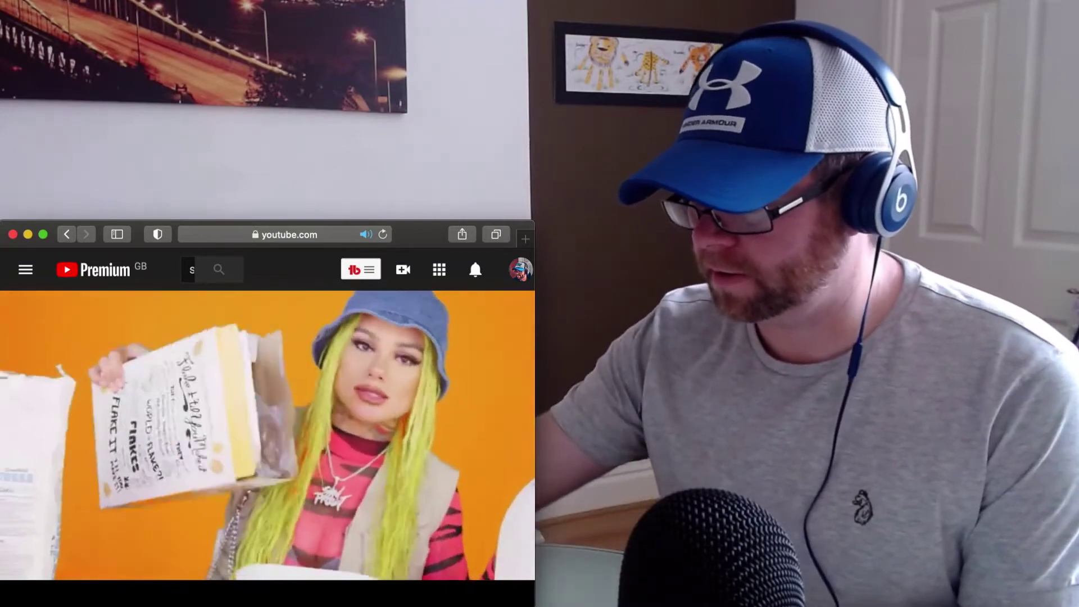
key(space)
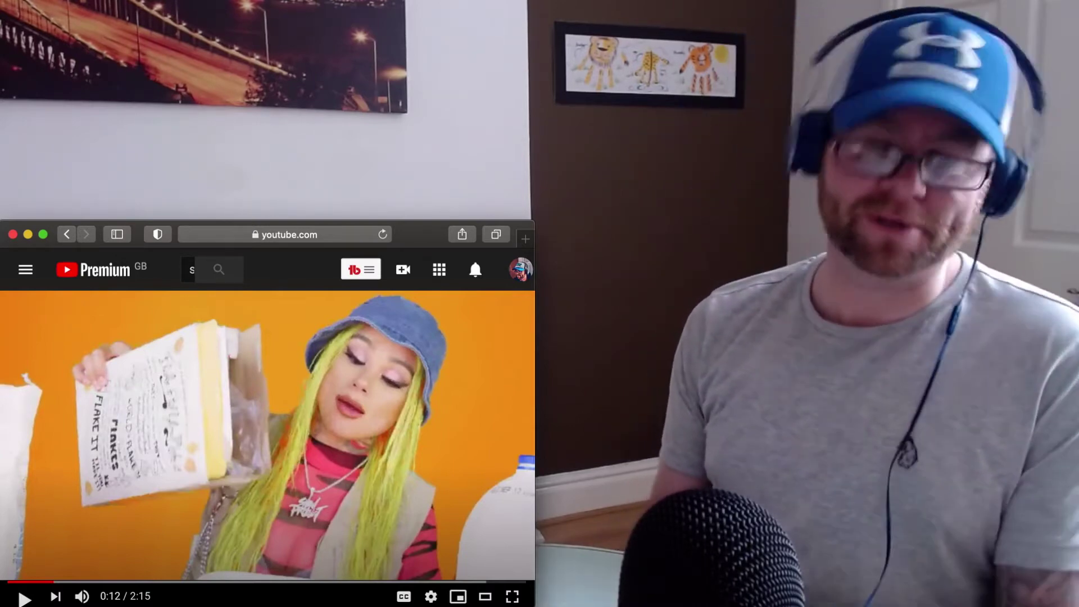
key(space)
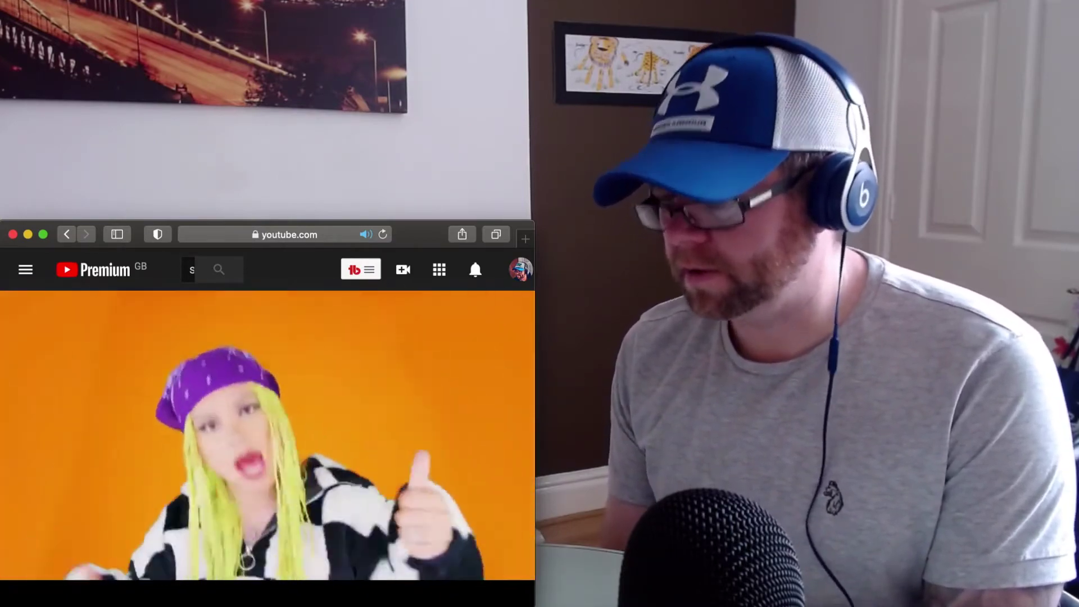
key(space)
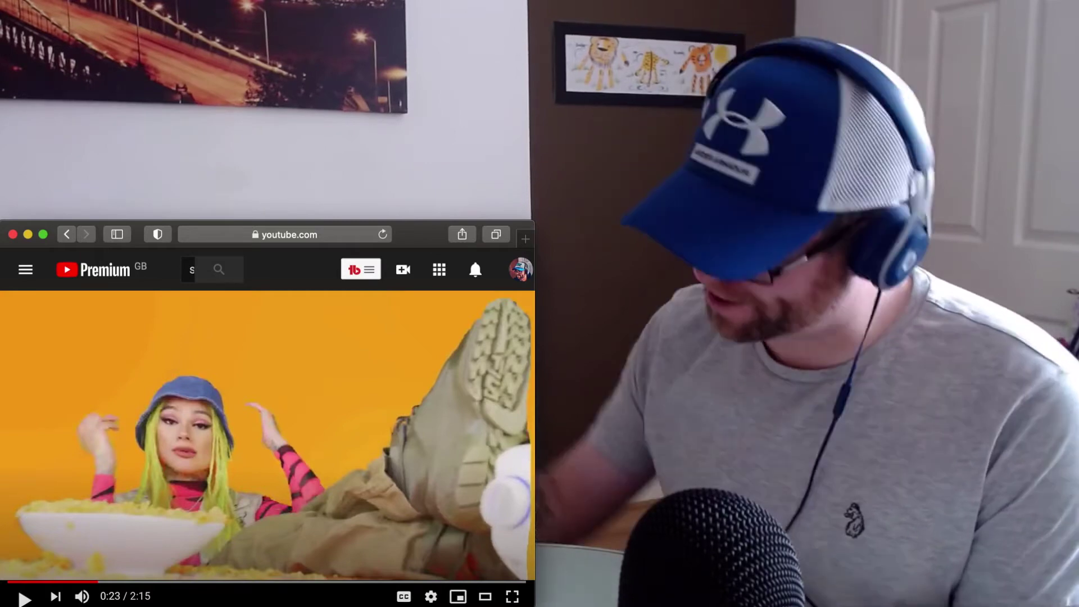
key(space)
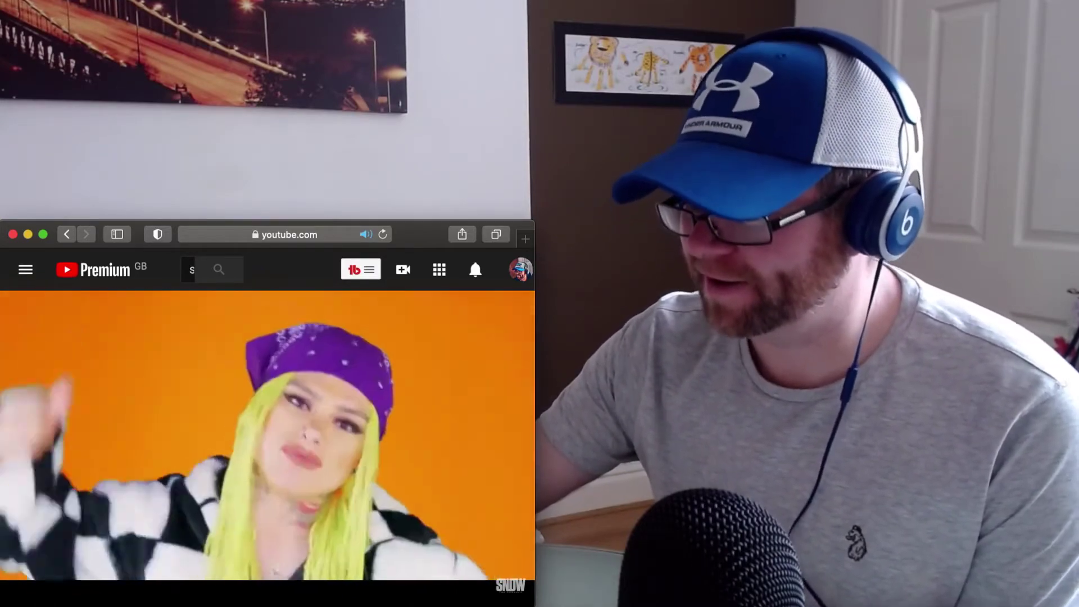
key(space)
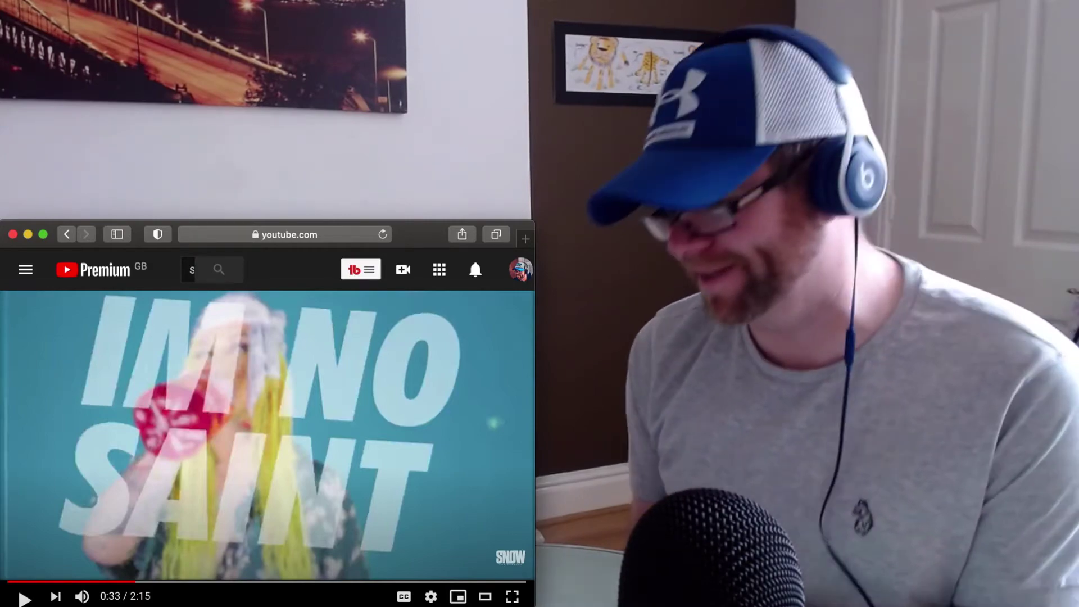
key(space)
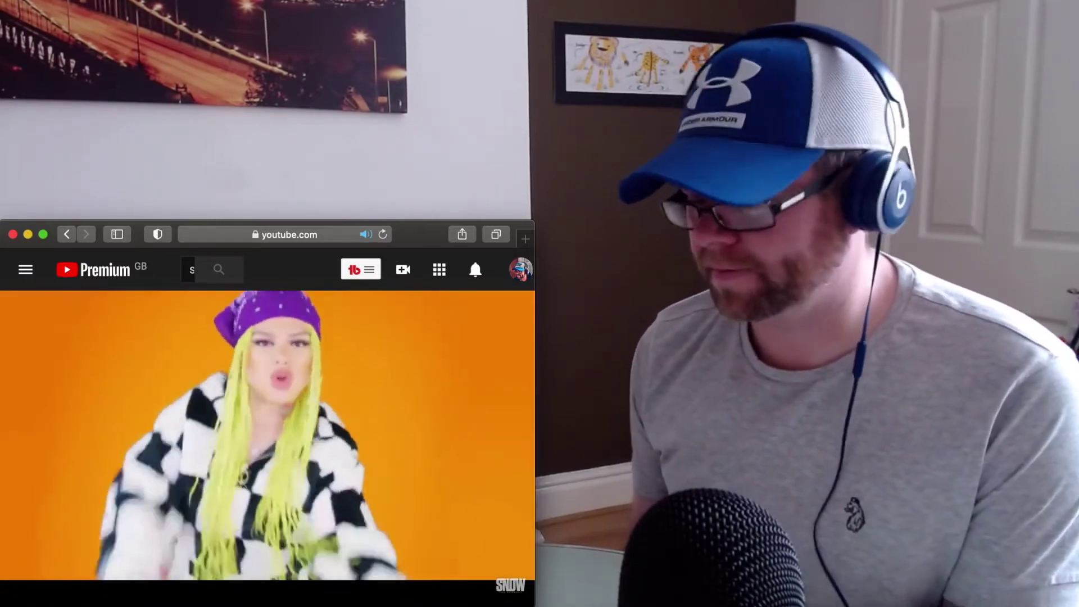
key(space)
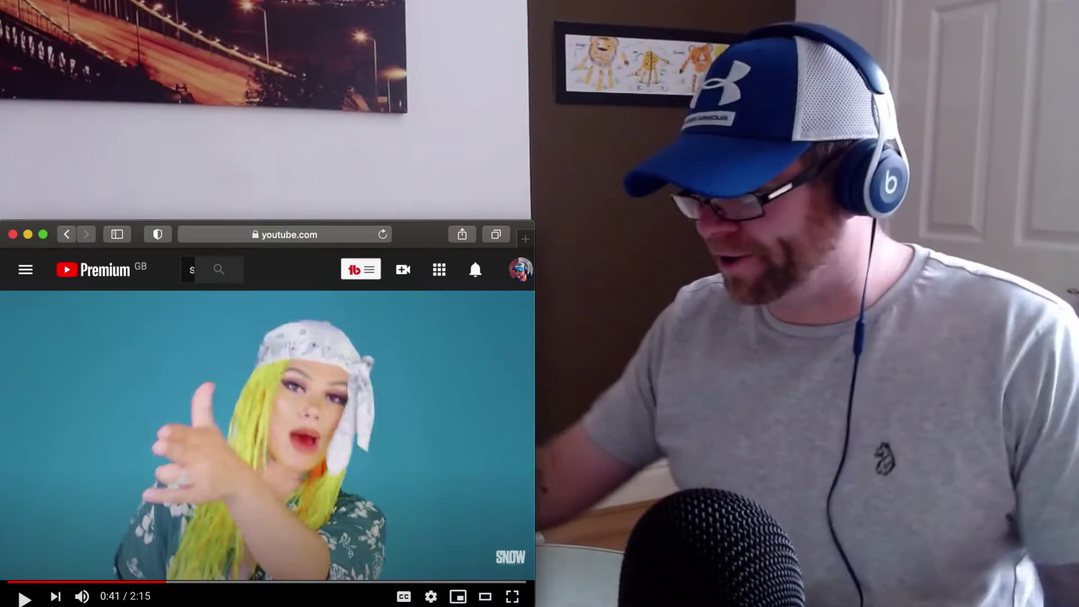
key(space)
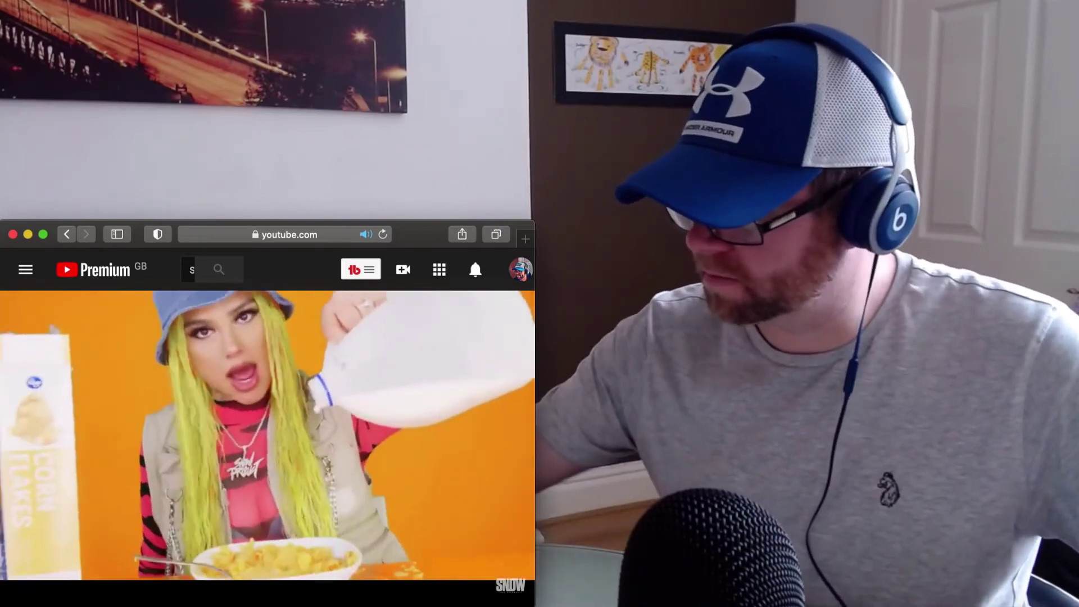
key(space)
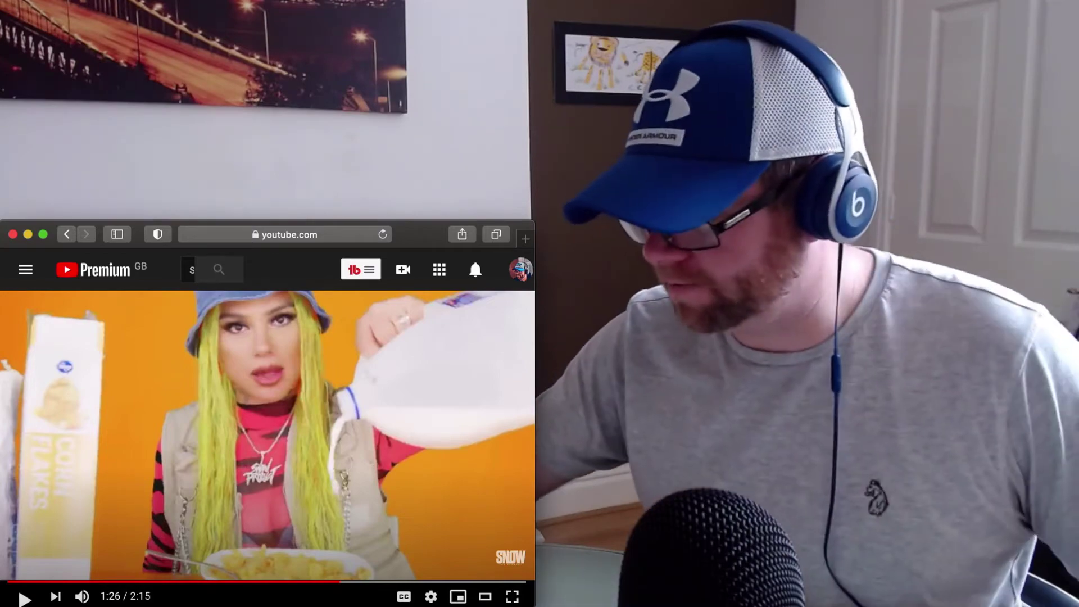
key(space)
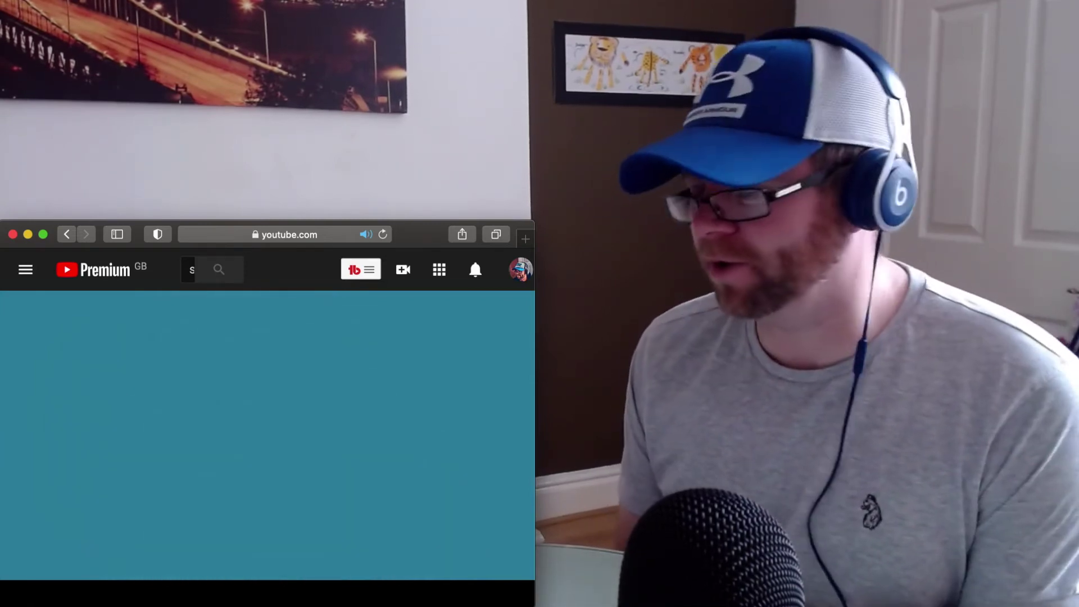
key(space)
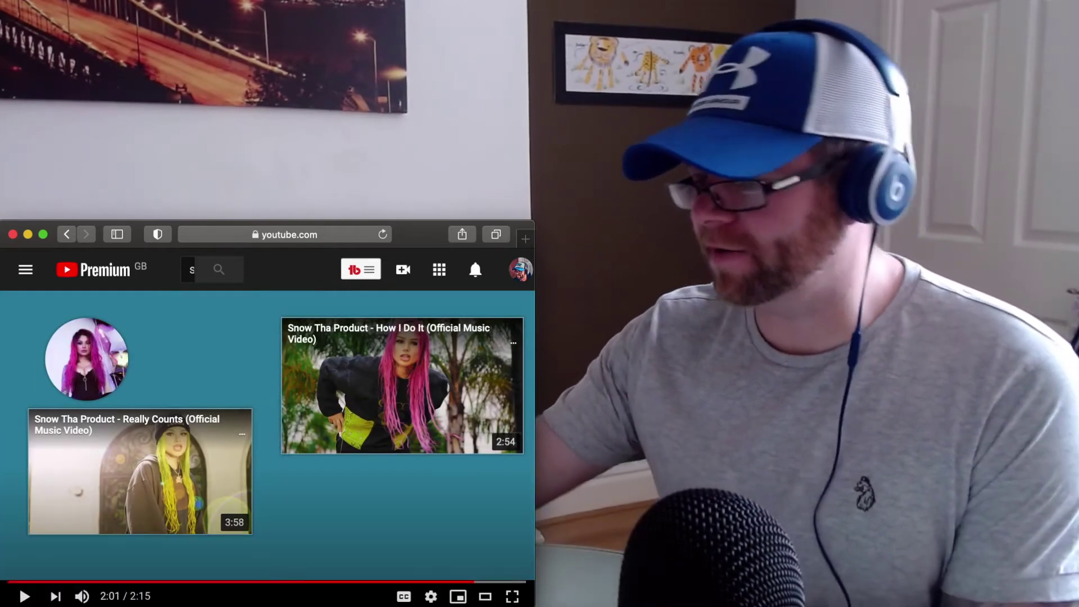